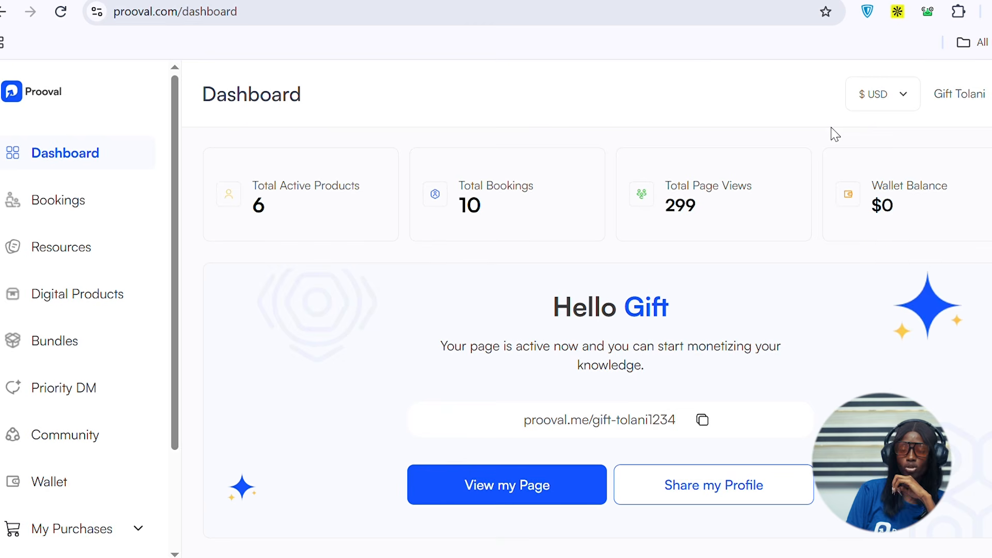
# - Go to the Bundles section and start creating a new bundle
pyautogui.click(51, 198)
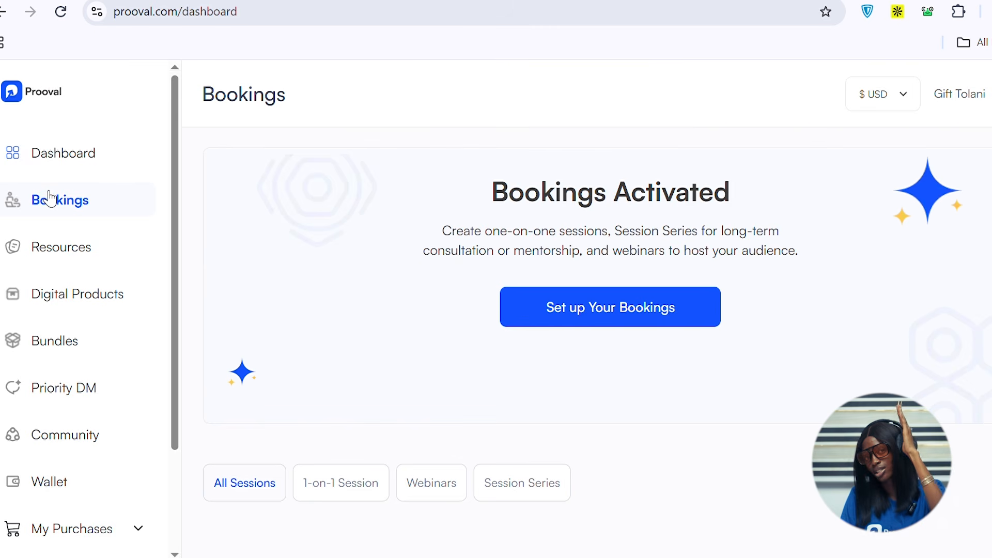
pyautogui.click(81, 352)
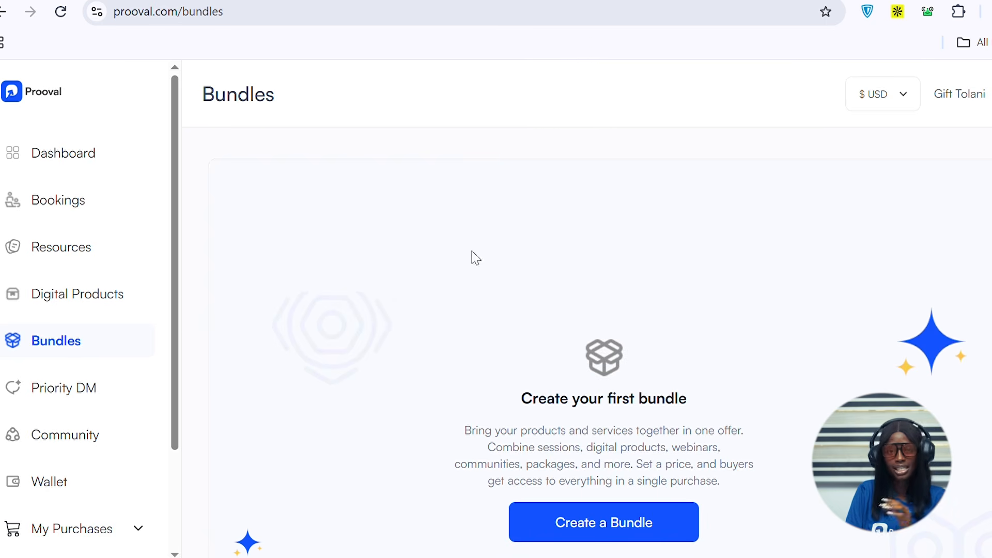
pyautogui.scroll(-3, 732, 415)
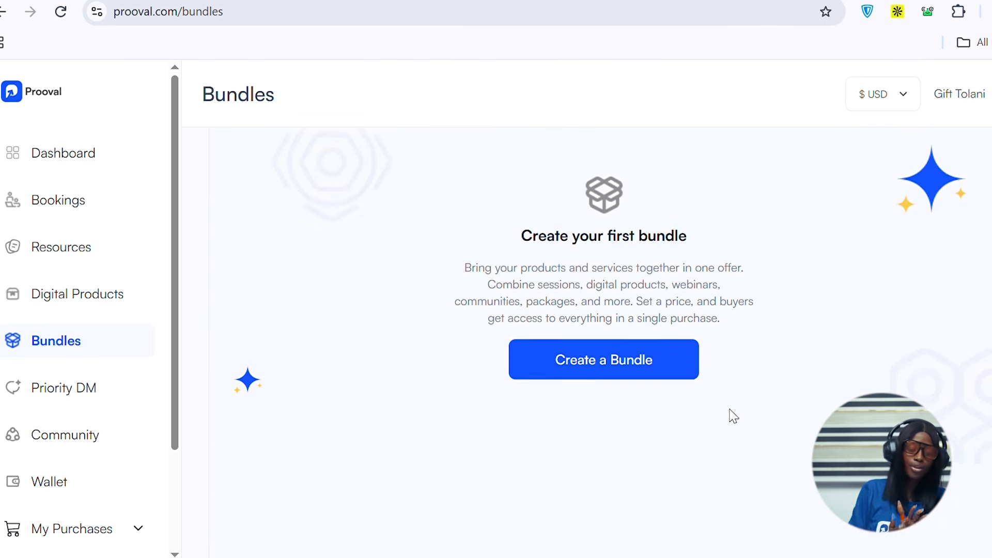
pyautogui.click(620, 357)
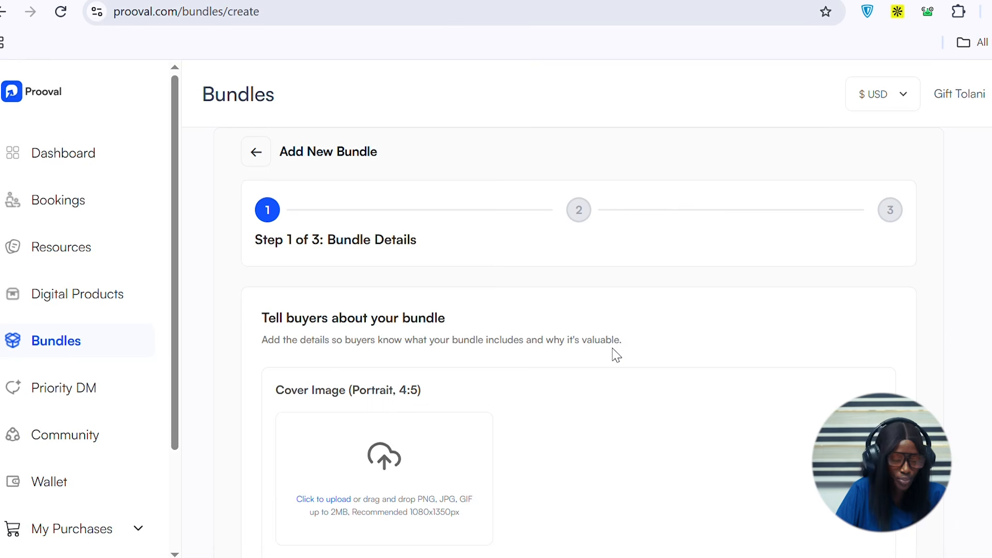
# - Upload a portrait cover image for the new bundle
pyautogui.scroll(-1, 542, 317)
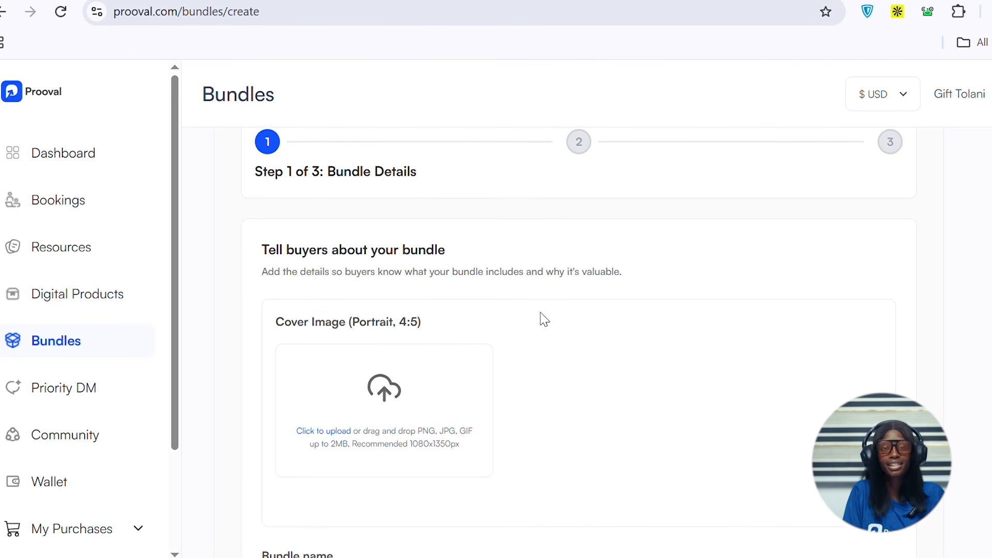
pyautogui.scroll(-1, 545, 319)
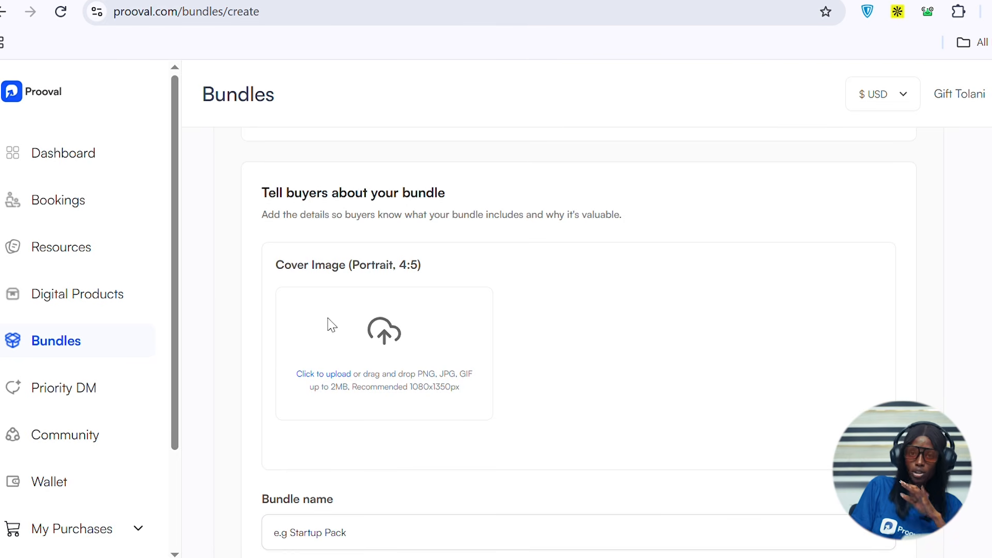
pyautogui.click(381, 347)
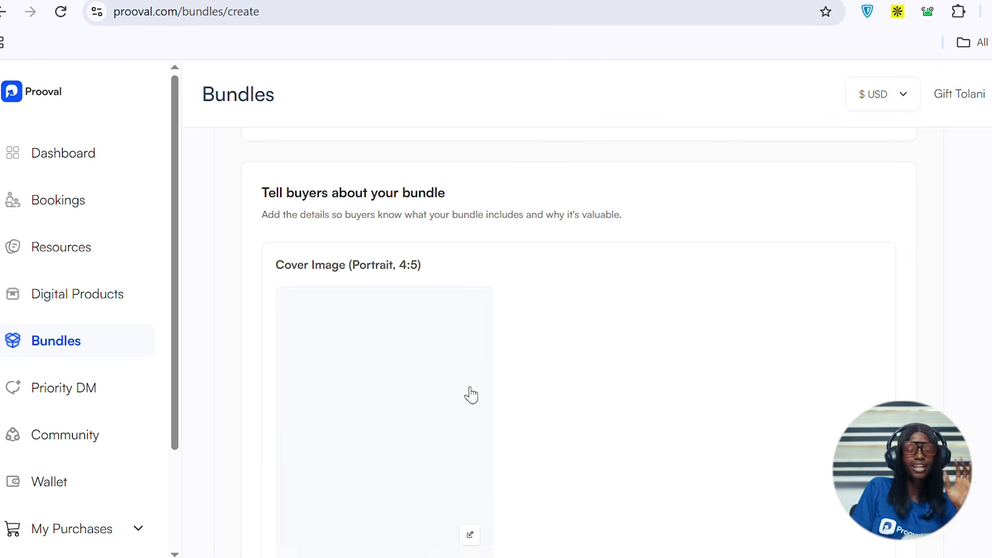
# - Name the bundle "Launch starter kit"
pyautogui.scroll(-5, 465, 432)
pyautogui.scroll(-1, 472, 412)
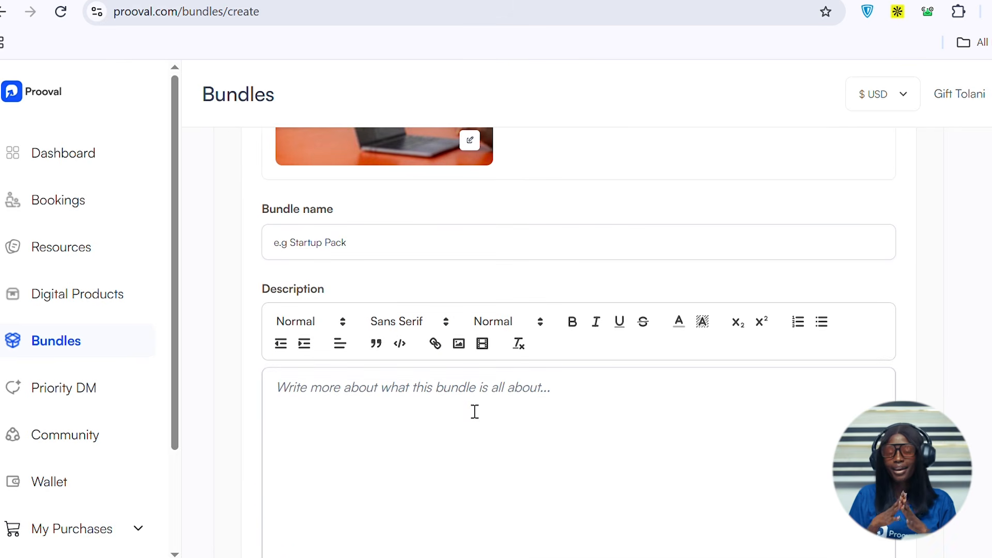
pyautogui.click(395, 260)
pyautogui.write('L')
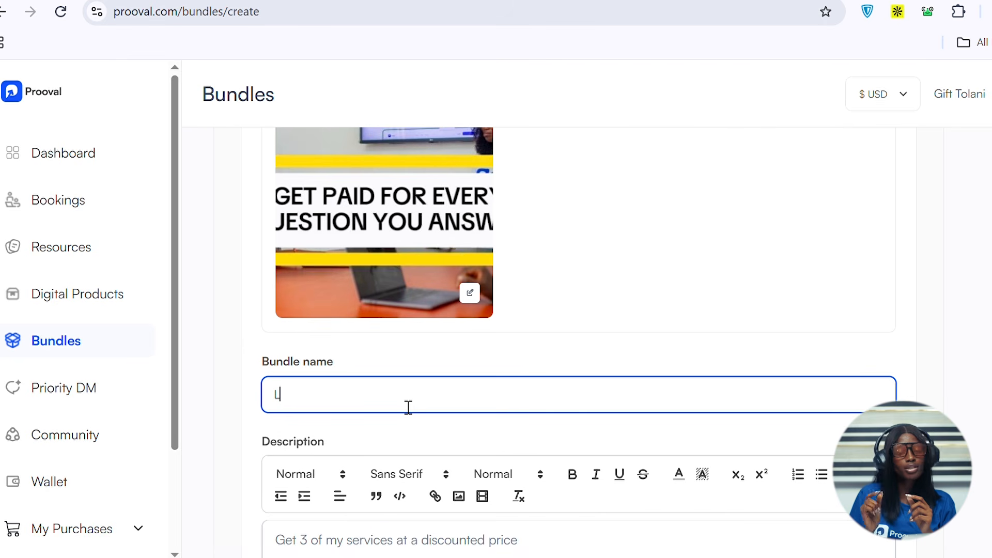
pyautogui.write('aun')
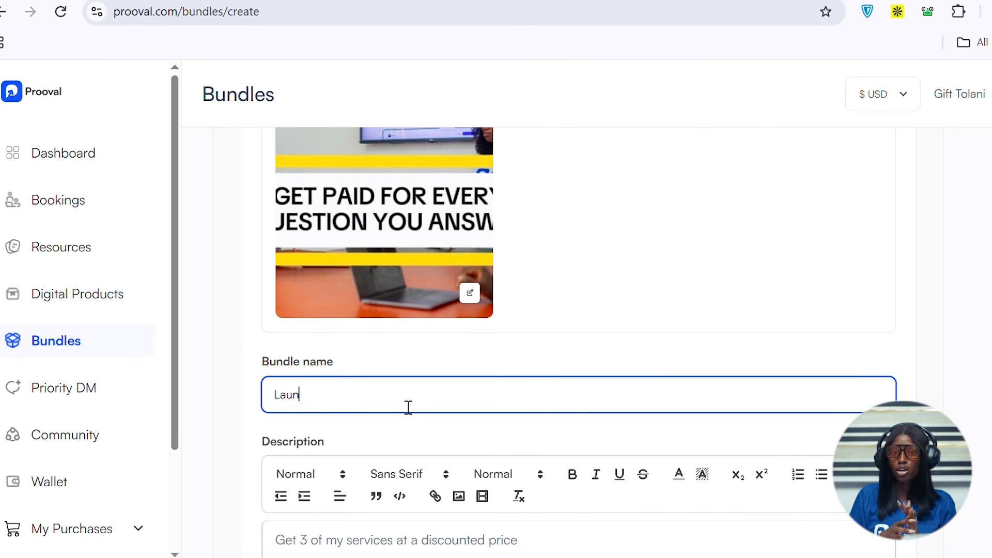
pyautogui.write('d')
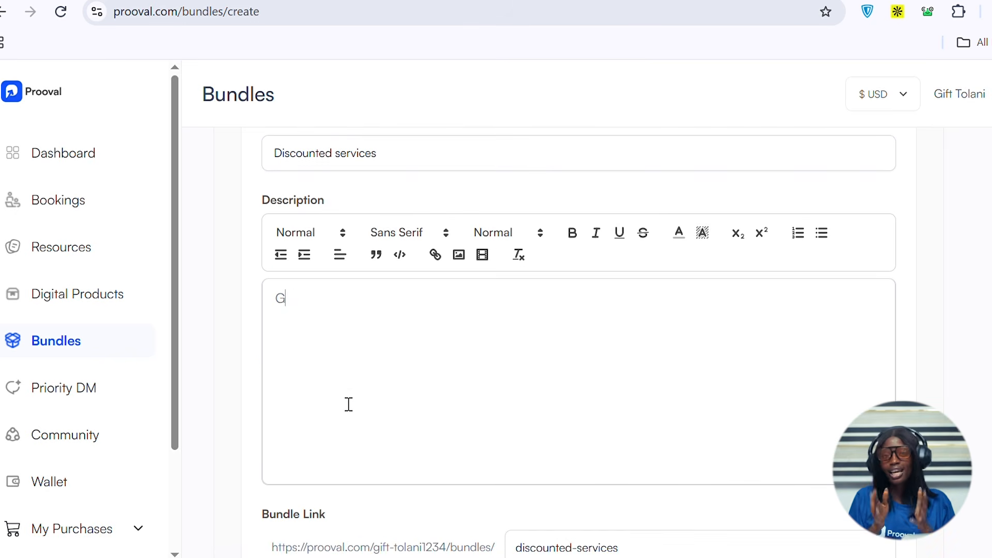
# - Enter the bundle description "Get 3 of my services at a discounted price" and save the bundle details
pyautogui.write('et 3')
pyautogui.press('BackSpace')
pyautogui.press('BackSpace')
pyautogui.press('BackSpace')
pyautogui.press('BackSpace')
pyautogui.write('et 3 of my services at a di')
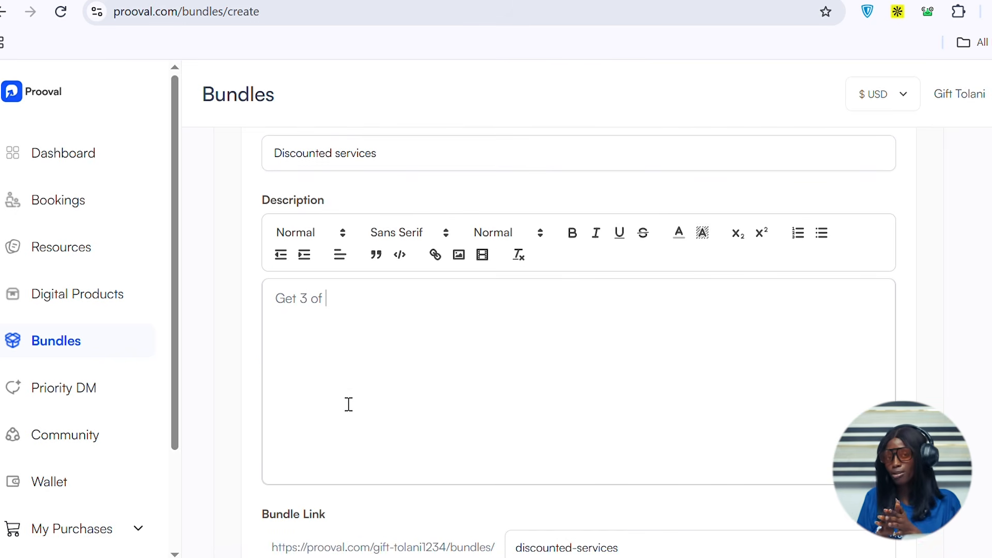
pyautogui.write('scounted')
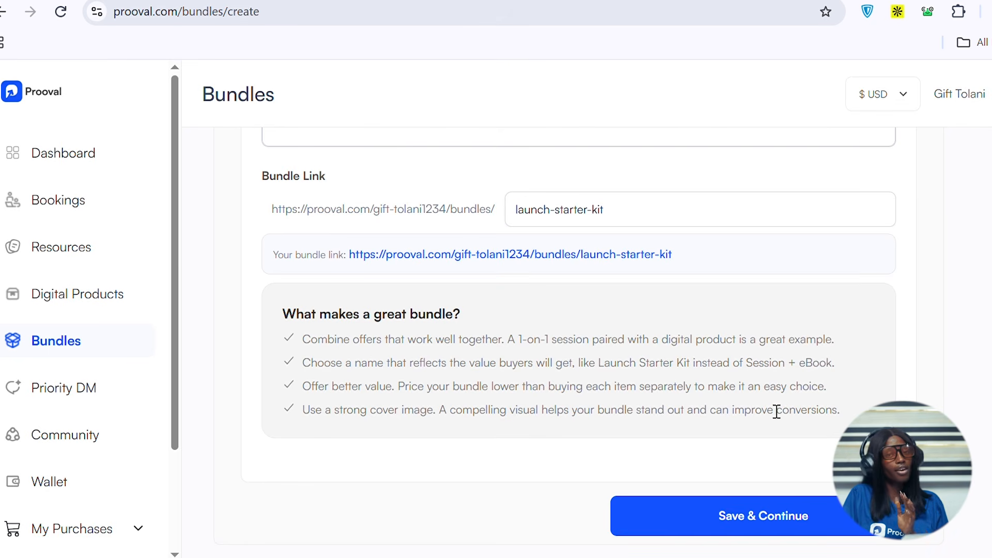
pyautogui.click(755, 535)
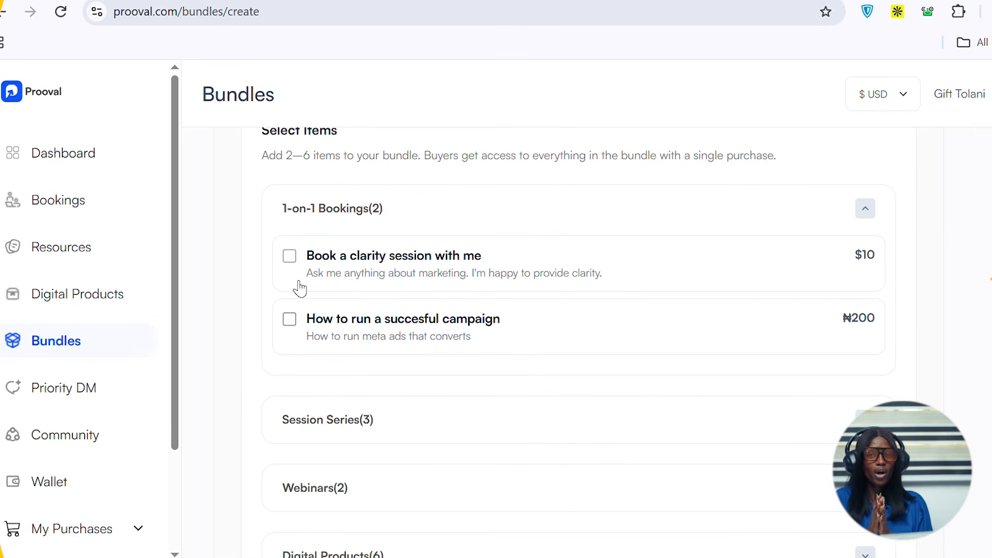
# - Add the 1-on-1 booking "Book a clarity session with me" and the session series "1 month mentorship" to the bundle
pyautogui.click(299, 287)
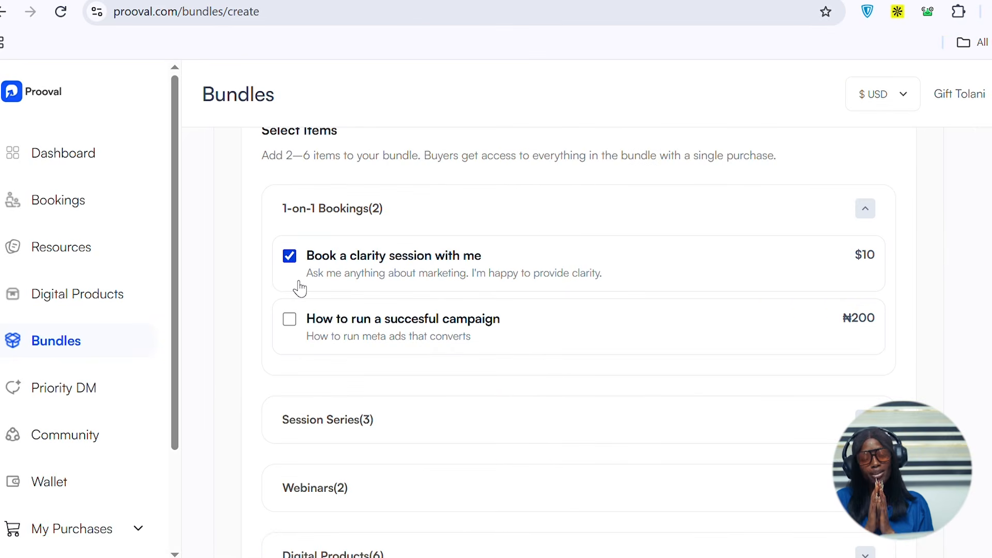
pyautogui.scroll(-5, 401, 358)
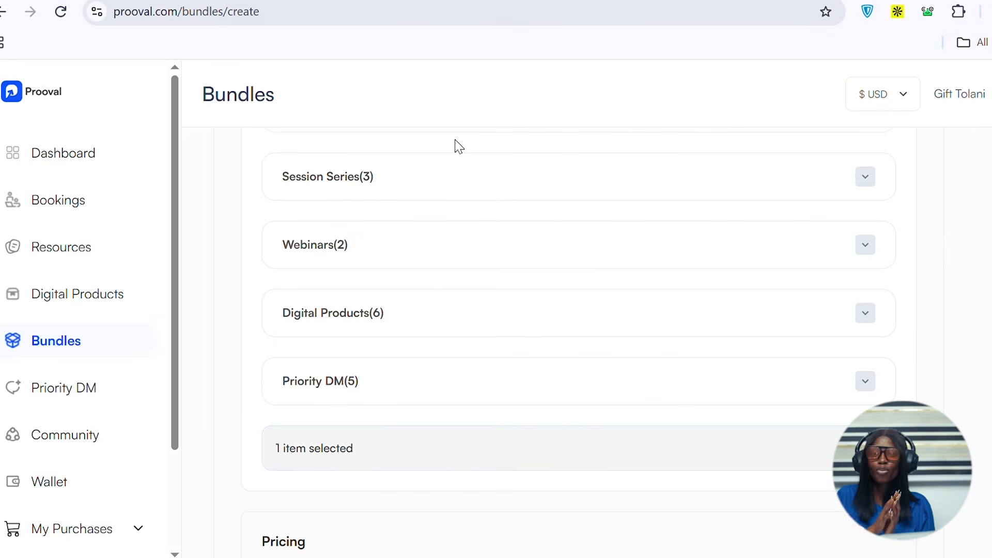
pyautogui.click(446, 177)
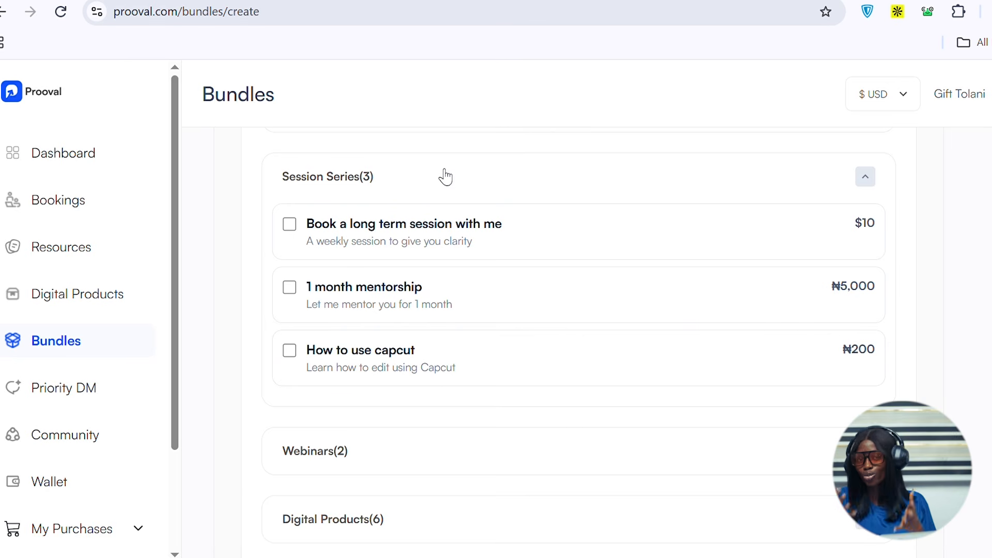
pyautogui.click(370, 300)
# - Add the digital product "Renew your passport" and the Priority DM "Ask me anything about Meta" to the bundle
pyautogui.scroll(-5, 367, 300)
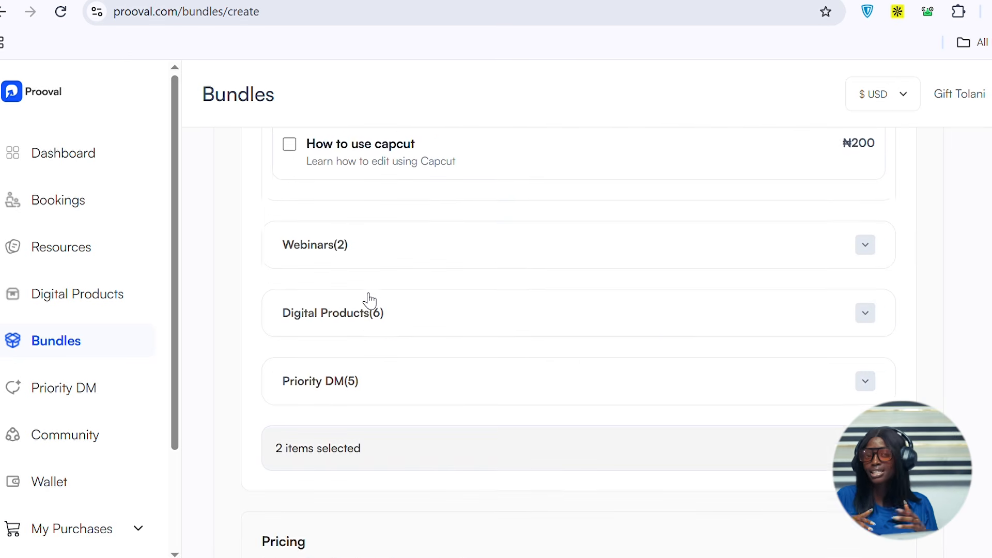
pyautogui.click(357, 297)
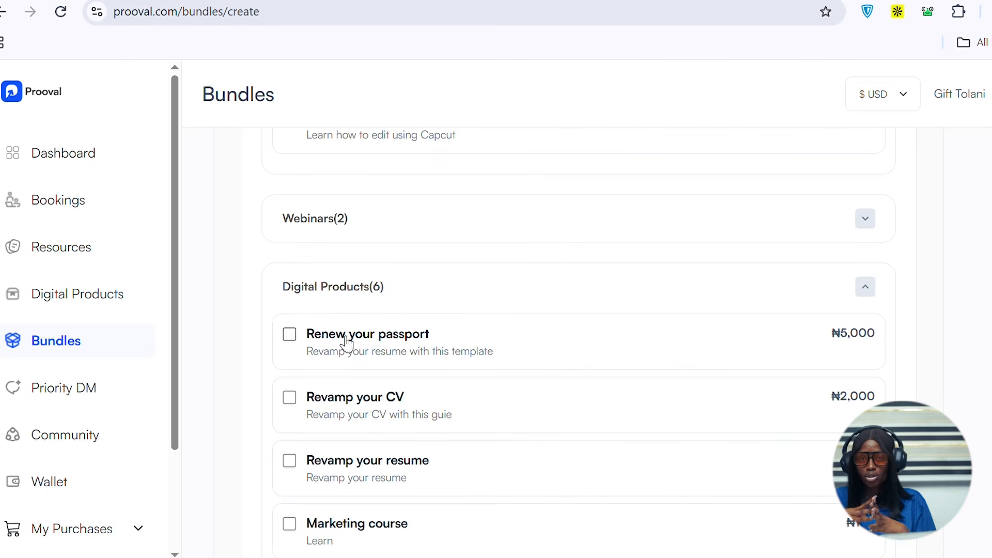
pyautogui.click(291, 336)
pyautogui.scroll(-9, 417, 351)
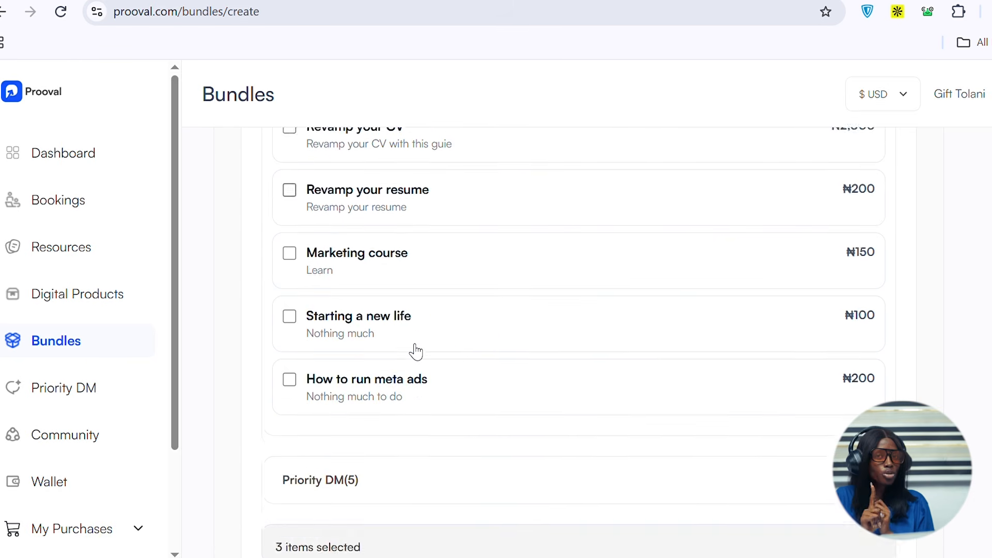
pyautogui.scroll(-1, 413, 351)
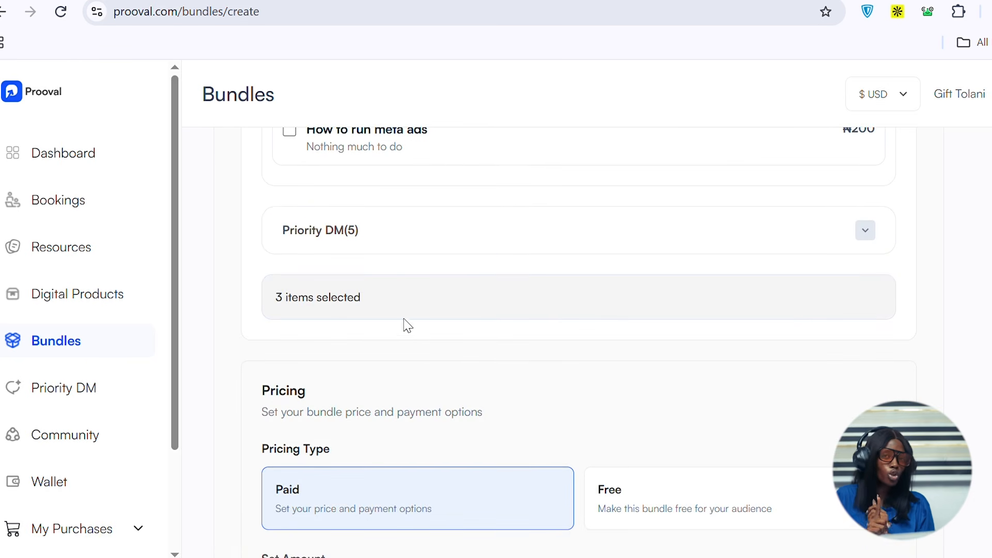
pyautogui.click(389, 233)
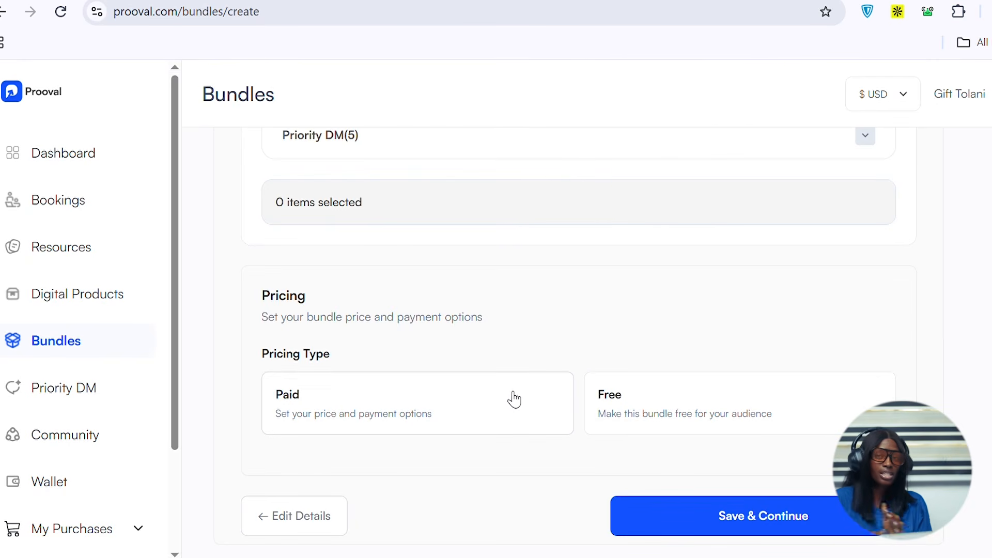
# - Make the bundle paid and set its price to 200 USD
pyautogui.click(472, 413)
pyautogui.scroll(-5, 466, 412)
pyautogui.click(447, 267)
pyautogui.write('200')
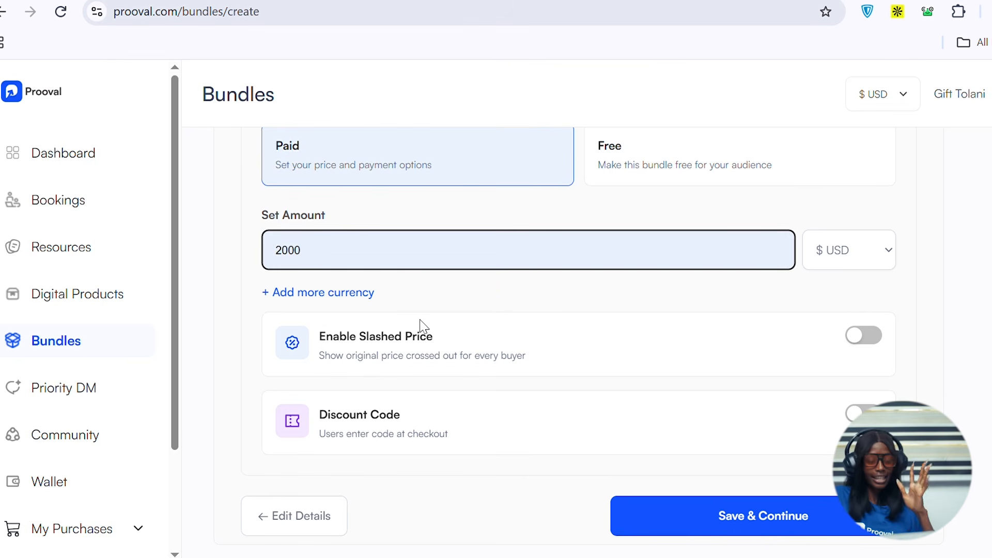
# - Add a second currency price of 2,000 NGN for the bundle
pyautogui.click(327, 294)
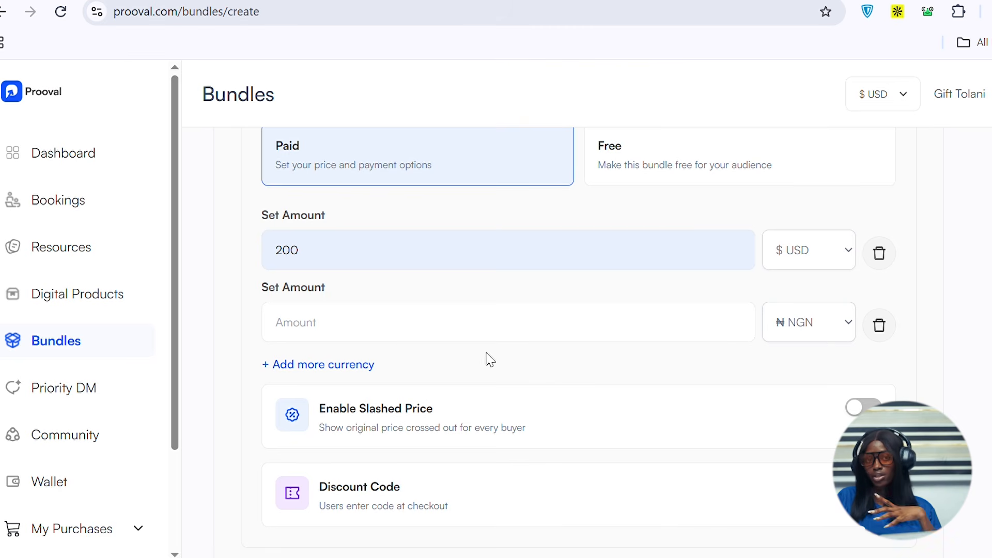
pyautogui.click(418, 338)
pyautogui.write('2000')
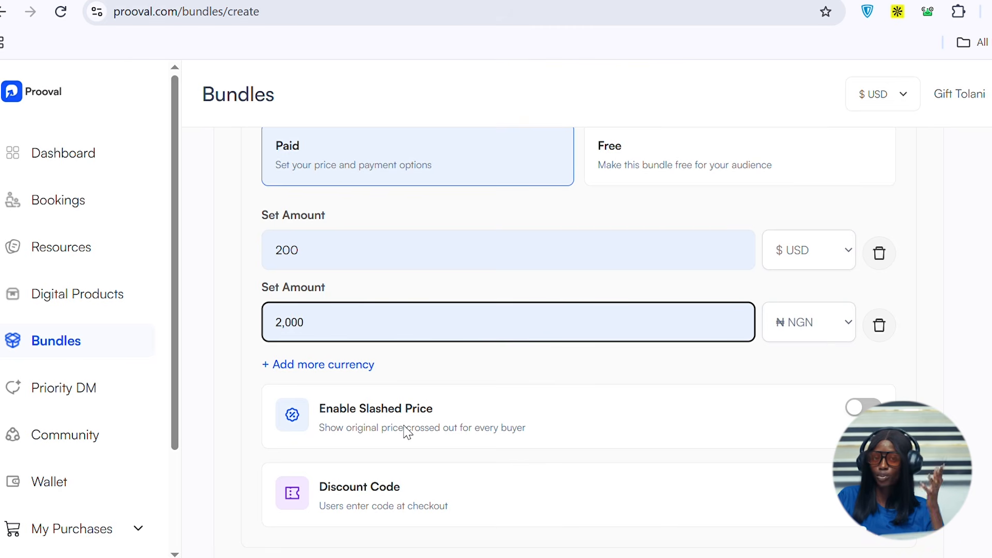
# - Enable the slashed price and set it to 100 USD and 1,000 NGN
pyautogui.scroll(-2, 567, 401)
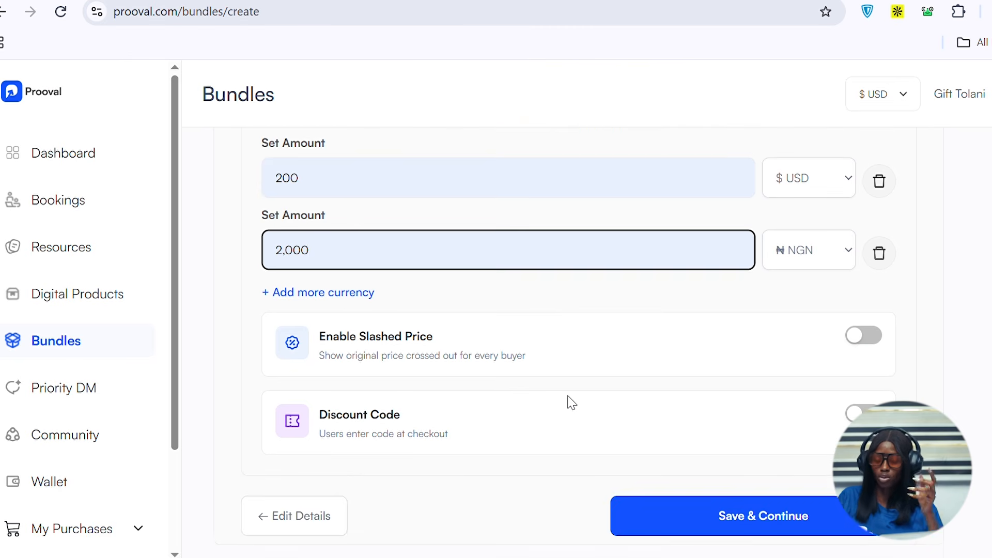
pyautogui.click(877, 347)
pyautogui.write('100')
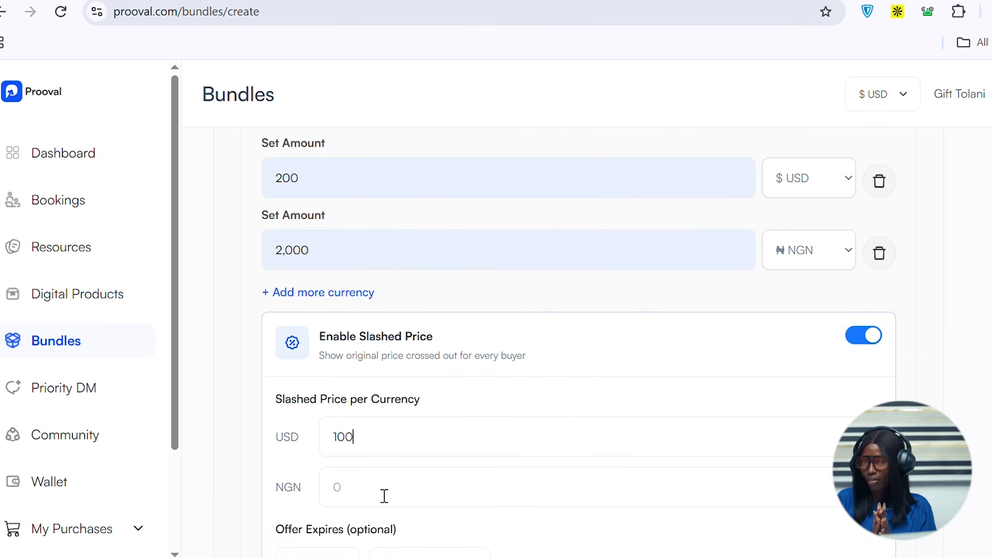
pyautogui.click(384, 496)
pyautogui.write('1,000')
pyautogui.scroll(-5, 384, 498)
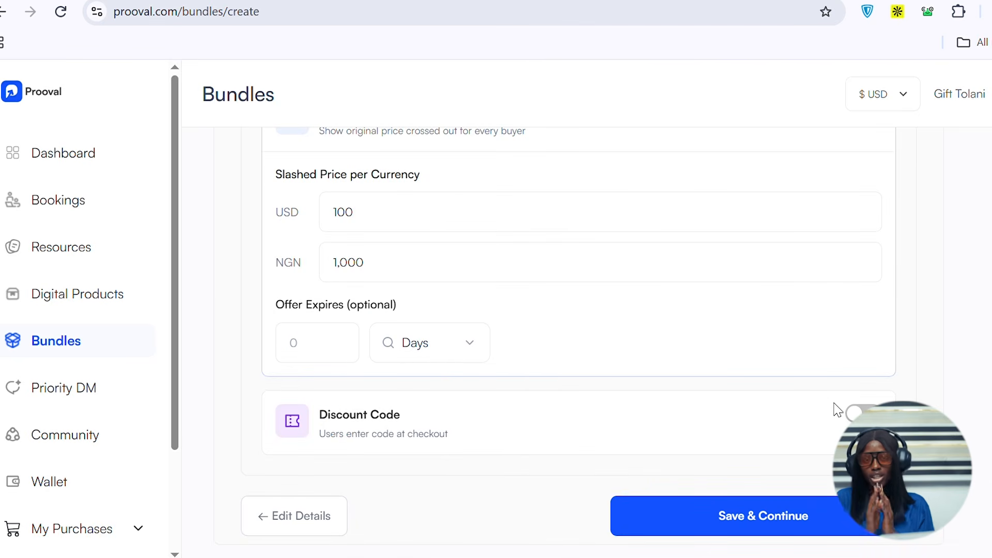
# - Enable a discount code GOO20 worth 5 percent and save the items and pricing
pyautogui.click(858, 414)
pyautogui.scroll(-3, 560, 474)
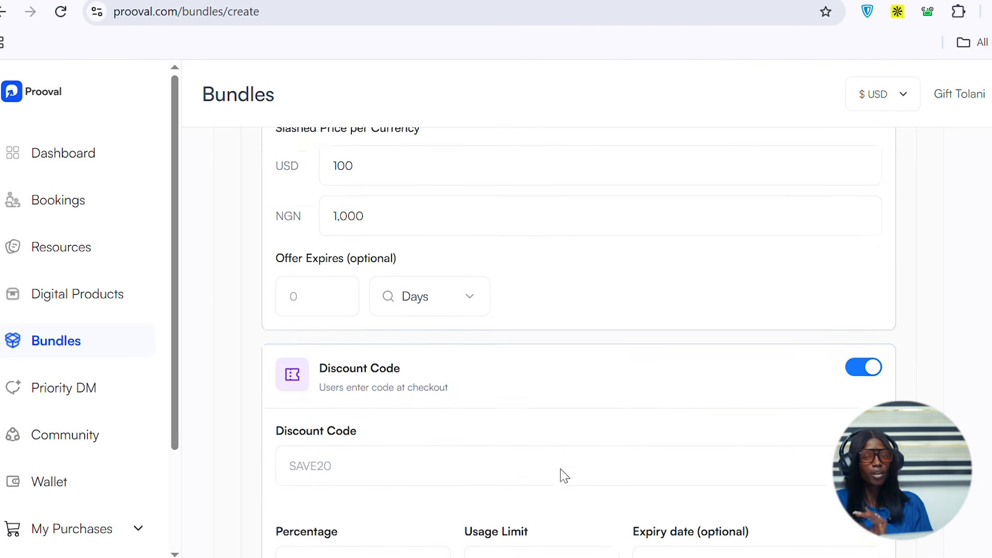
pyautogui.click(364, 345)
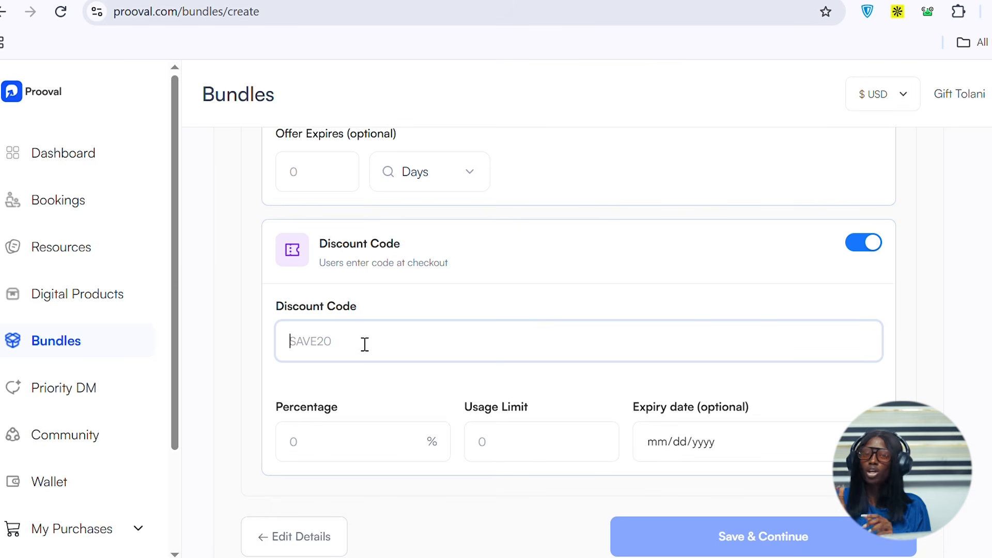
pyautogui.write('GOO20')
pyautogui.click(331, 451)
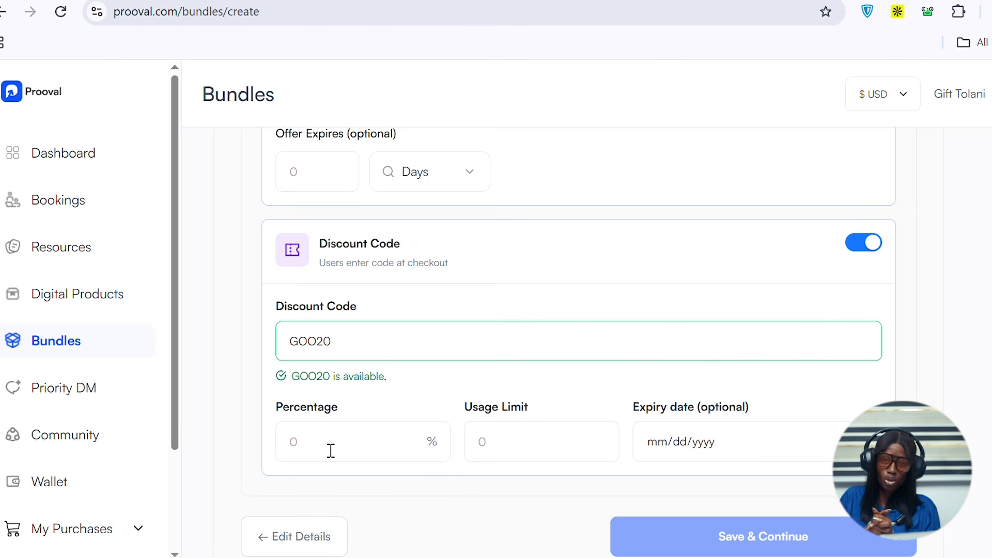
pyautogui.write('5')
pyautogui.scroll(-1, 331, 451)
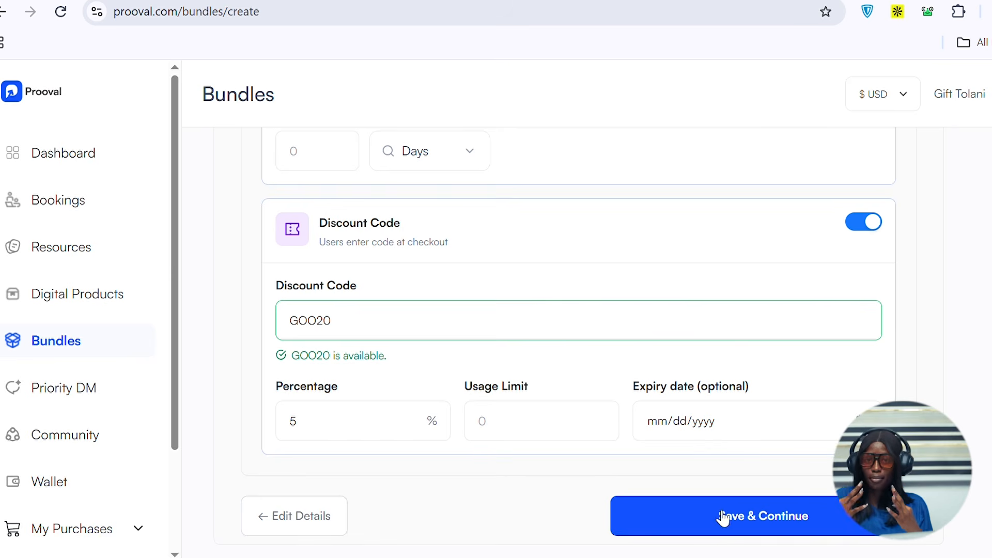
pyautogui.click(723, 518)
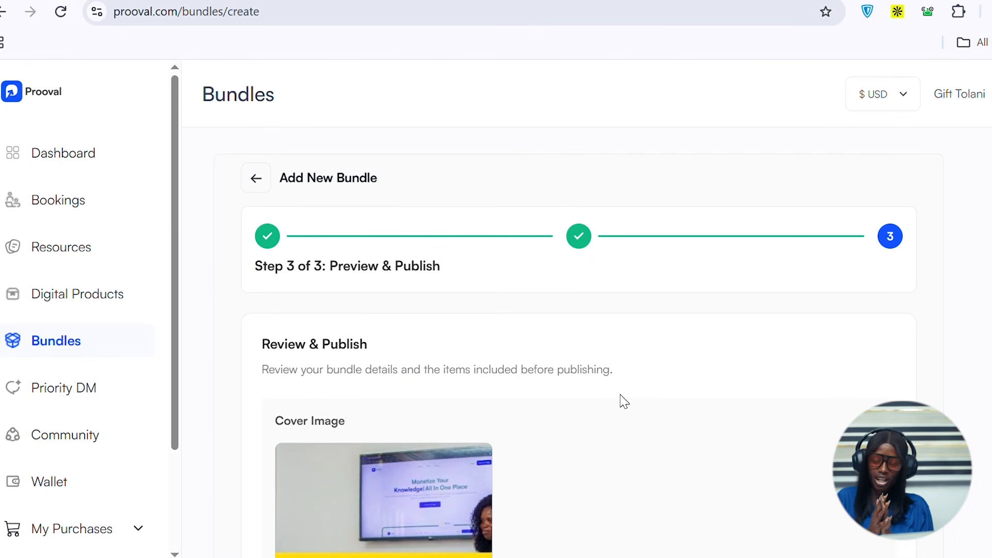
# - Review and publish the bundle, and copy its link
pyautogui.scroll(-9, 624, 402)
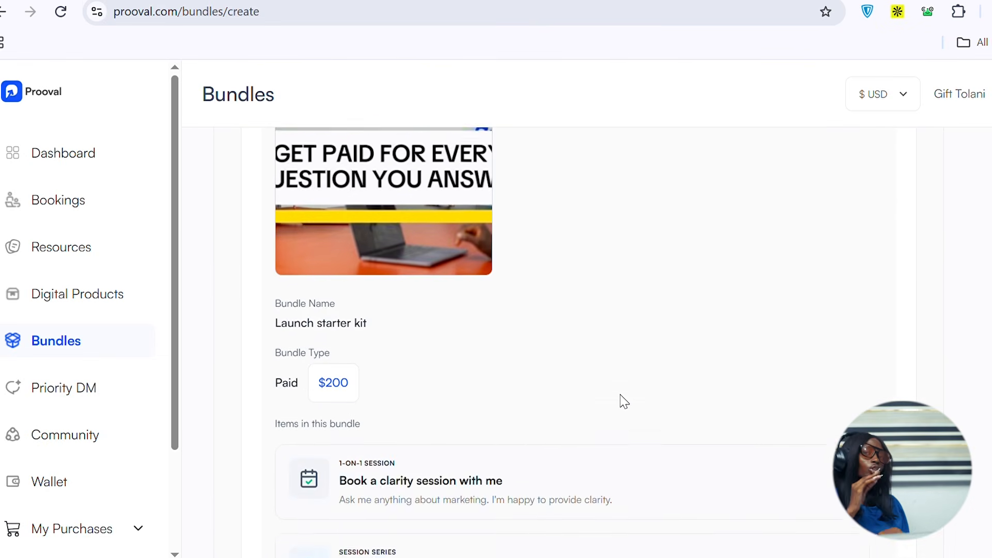
pyautogui.scroll(-3, 623, 402)
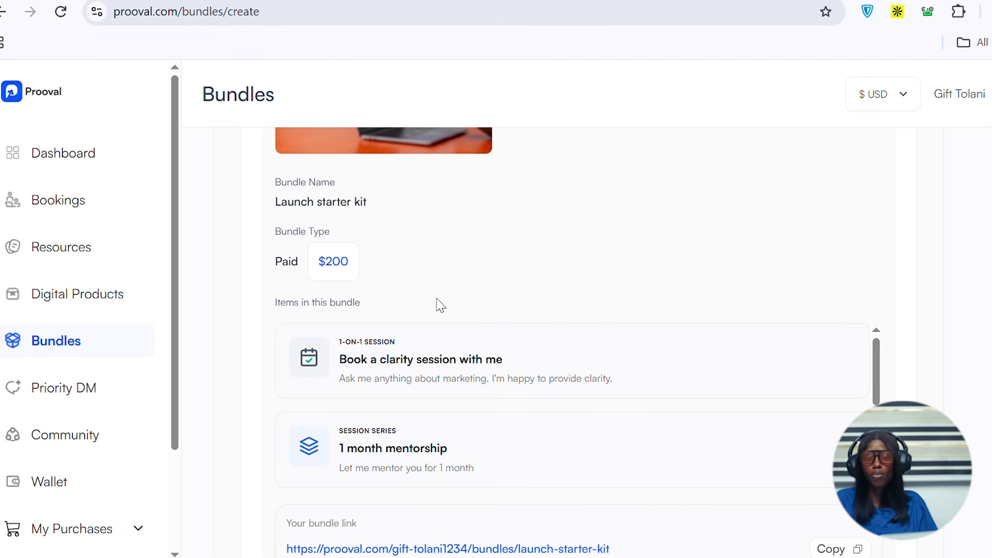
pyautogui.scroll(-1, 440, 305)
pyautogui.scroll(-1, 439, 304)
pyautogui.scroll(-5, 439, 304)
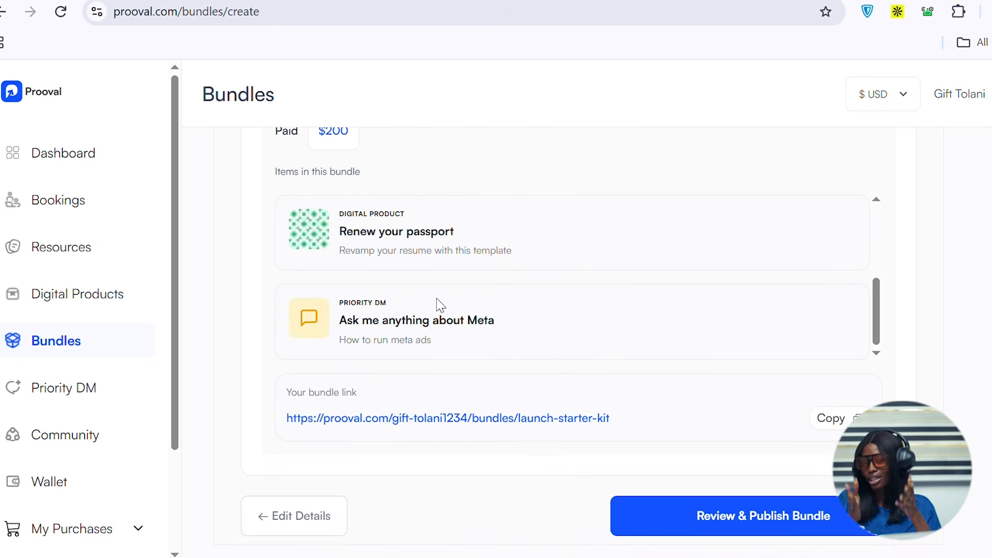
pyautogui.click(741, 515)
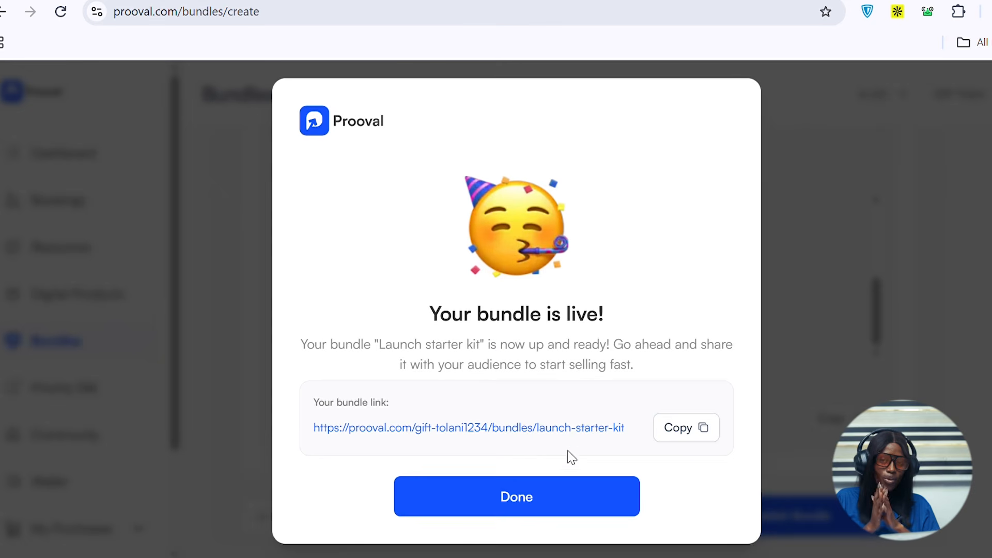
pyautogui.click(704, 429)
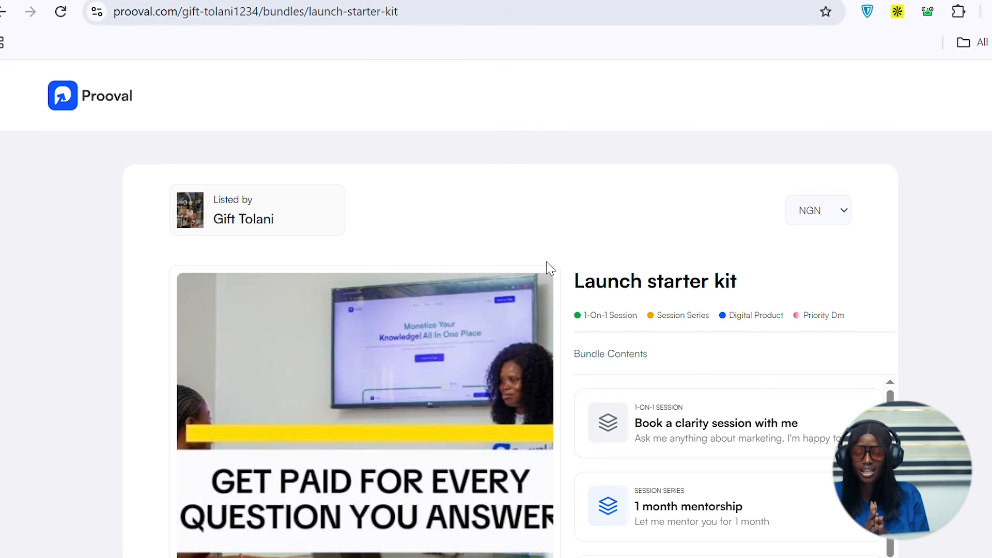
# - Examine the published bundle's public page, including its cover image, contents and price
pyautogui.scroll(-2, 756, 392)
pyautogui.scroll(2, 758, 392)
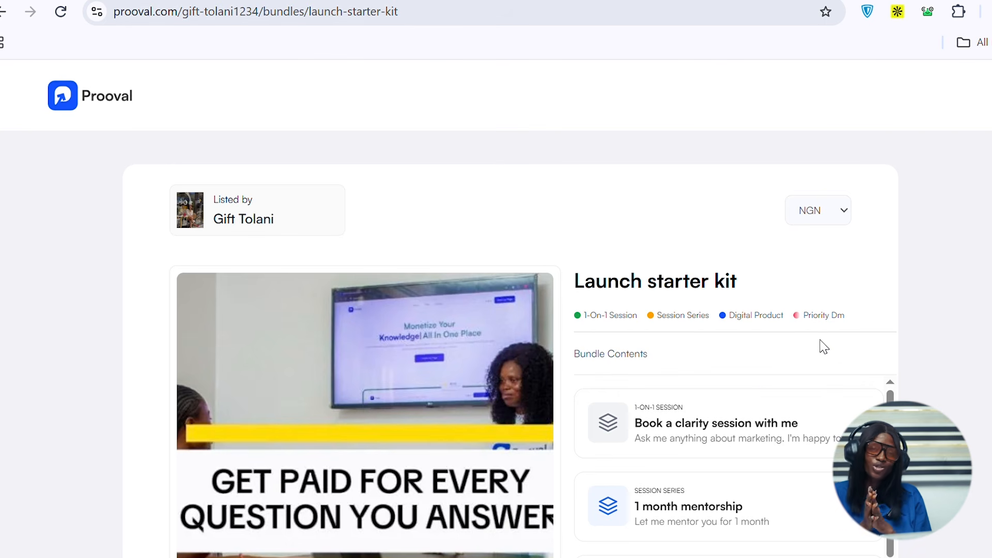
pyautogui.scroll(-5, 811, 352)
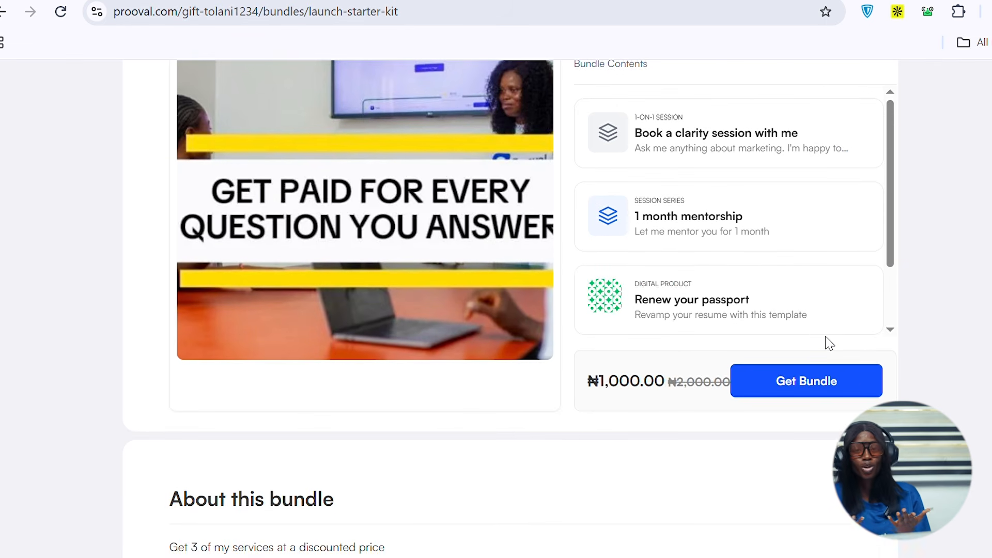